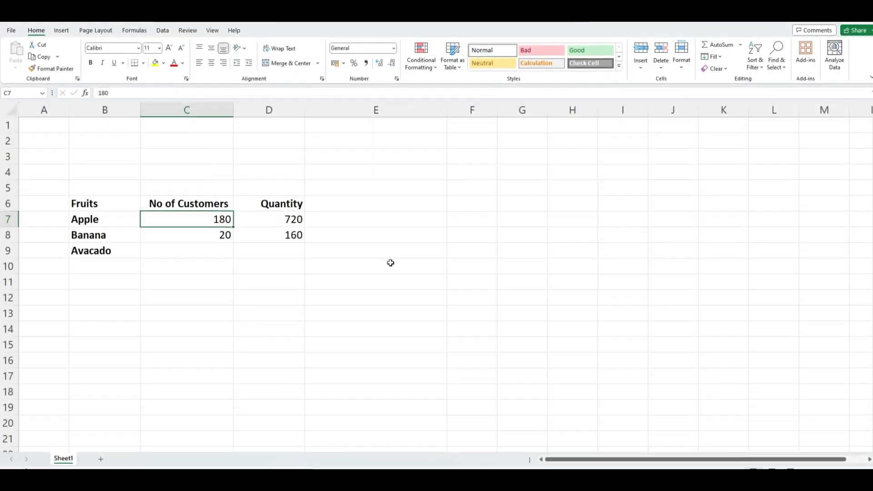
# Enter Avacado's figures: 60 customers in C9 and 420 quantity in D9.
pyautogui.press('Down')
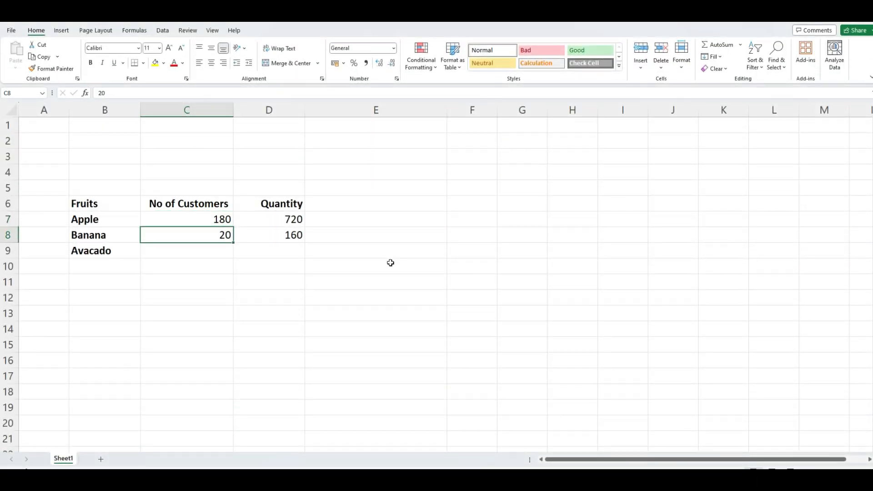
pyautogui.press('Down')
pyautogui.write('60')
pyautogui.press('Return')
pyautogui.press('Up')
pyautogui.press('Right')
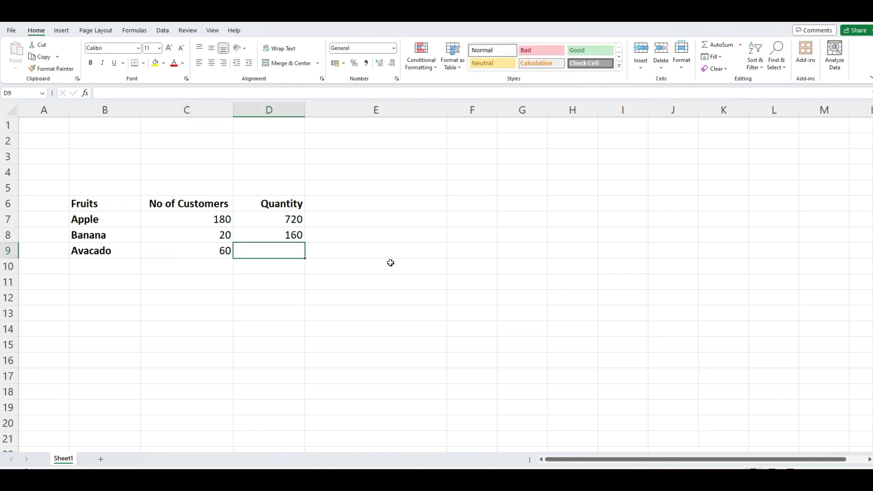
pyautogui.write('420')
pyautogui.press('Return')
# Add the heading 'Average quantity/customer' in cell E6.
pyautogui.press('Up')
pyautogui.press('Up')
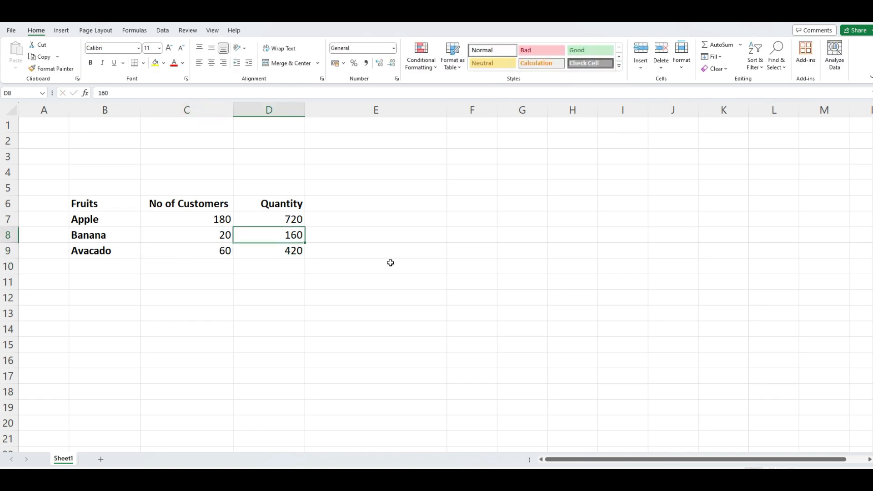
pyautogui.press('Up')
pyautogui.press('Up')
pyautogui.press('Right')
pyautogui.write('A')
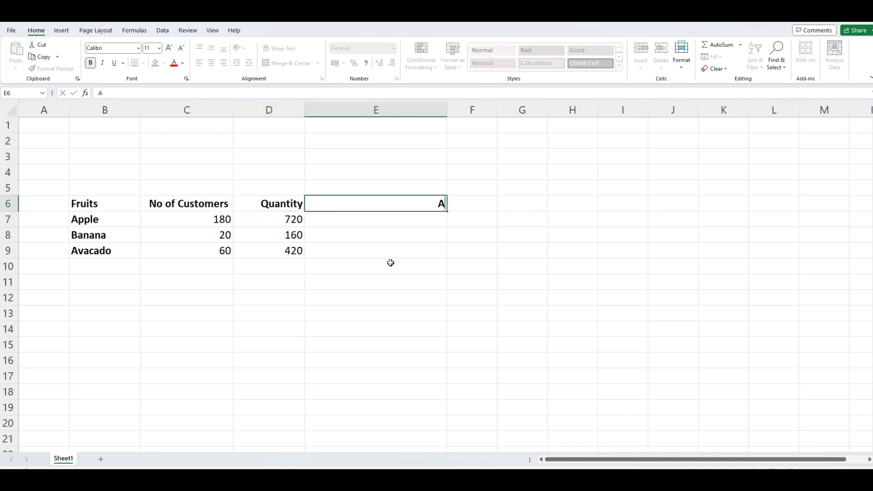
pyautogui.write('verage quanti')
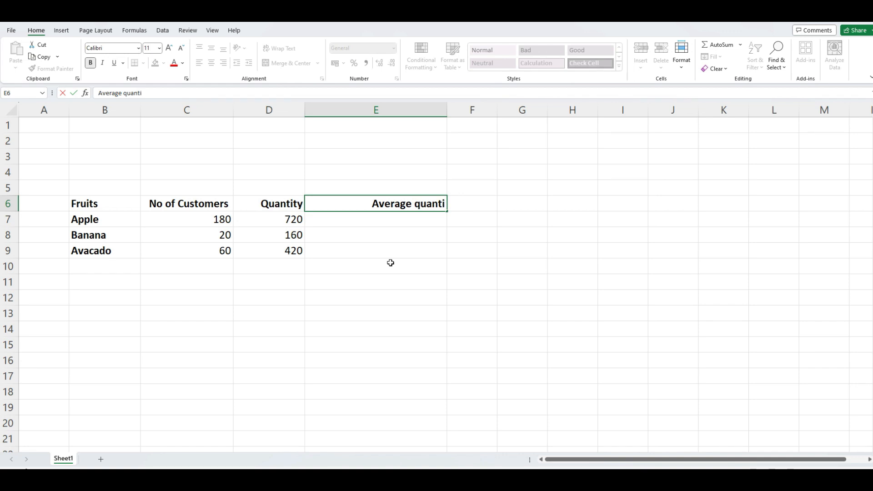
pyautogui.write('ty/cust')
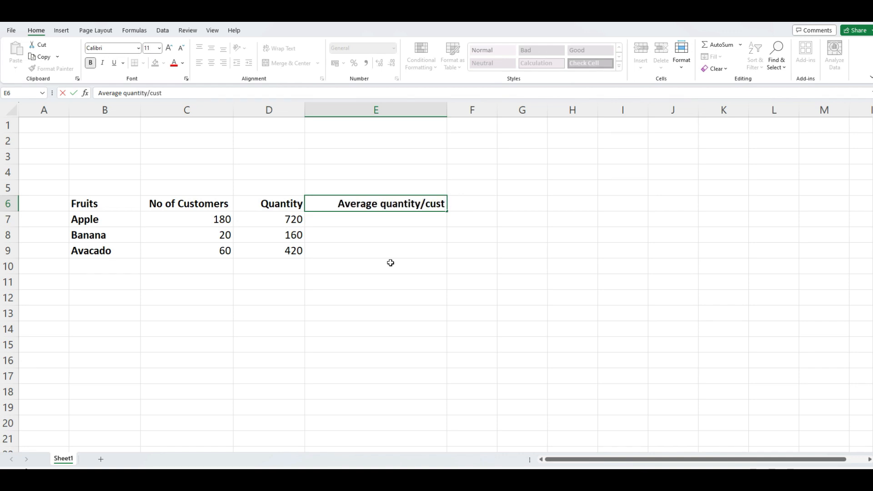
pyautogui.write('omer')
pyautogui.press('Return')
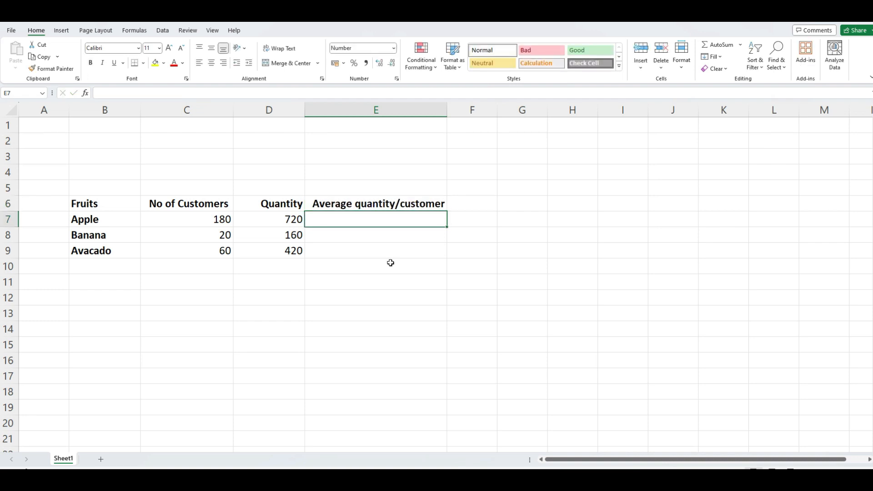
# Enter the formula =D7/C7 in E7, giving Apple's average of 4.0.
pyautogui.write('=')
pyautogui.press('Left')
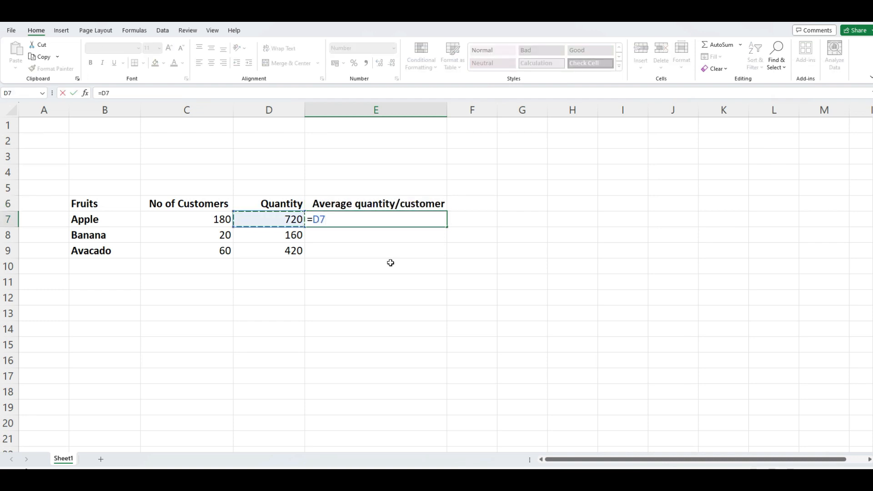
pyautogui.write('/')
pyautogui.press('Left')
pyautogui.press('Left')
pyautogui.press('Return')
# Copy the E7 formula into E8:E9 with Paste Formulas, giving 8.0 and 7.0.
pyautogui.press('Up')
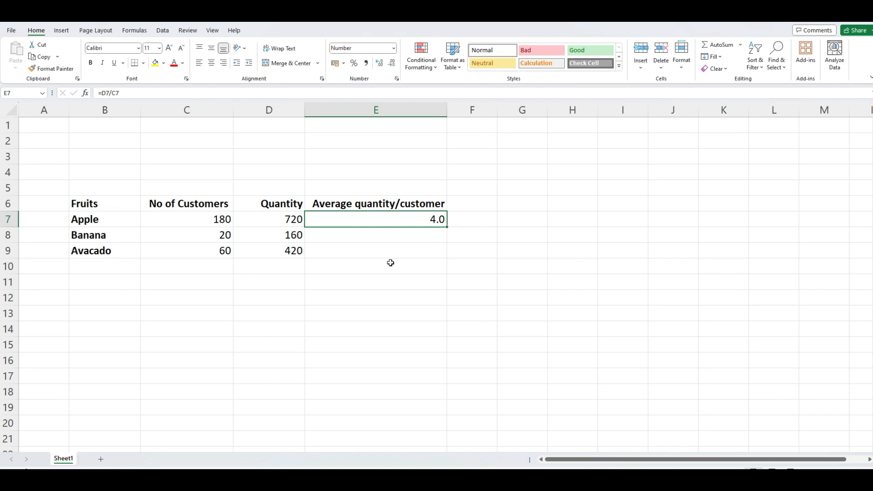
pyautogui.rightClick(389, 219)
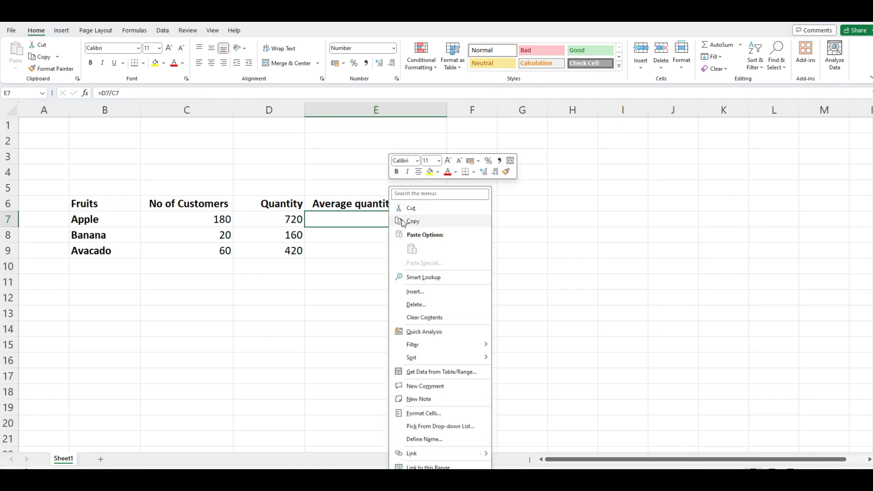
pyautogui.click(404, 222)
pyautogui.click(396, 233)
pyautogui.moveTo(397, 233); pyautogui.dragTo(396, 245)
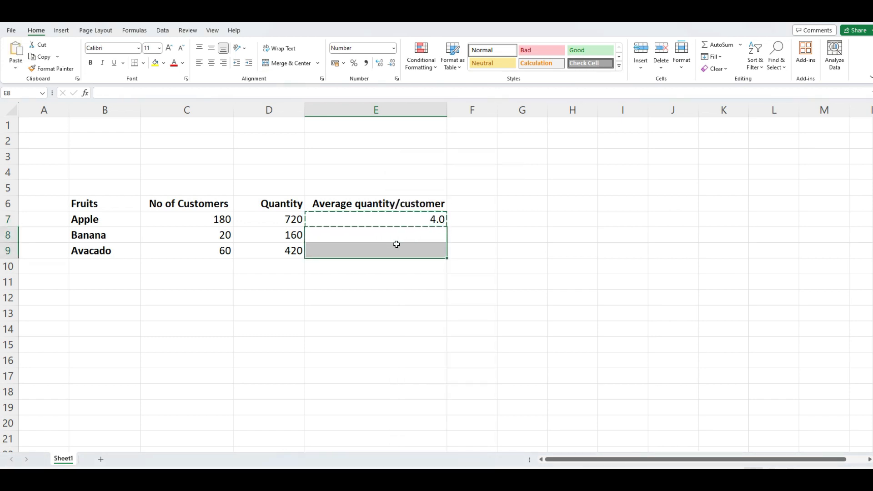
pyautogui.rightClick(397, 244)
pyautogui.click(448, 251)
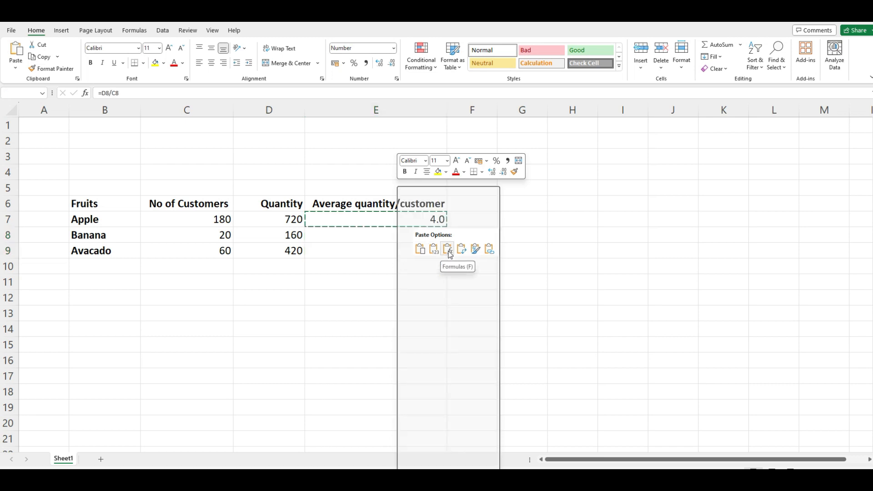
pyautogui.press('Escape')
pyautogui.click(425, 265)
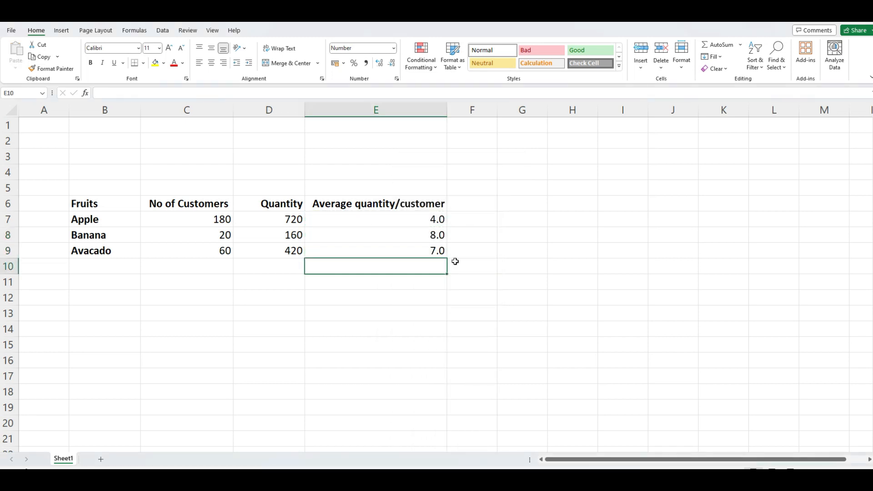
pyautogui.press('Left')
pyautogui.press('Left')
pyautogui.press('Left')
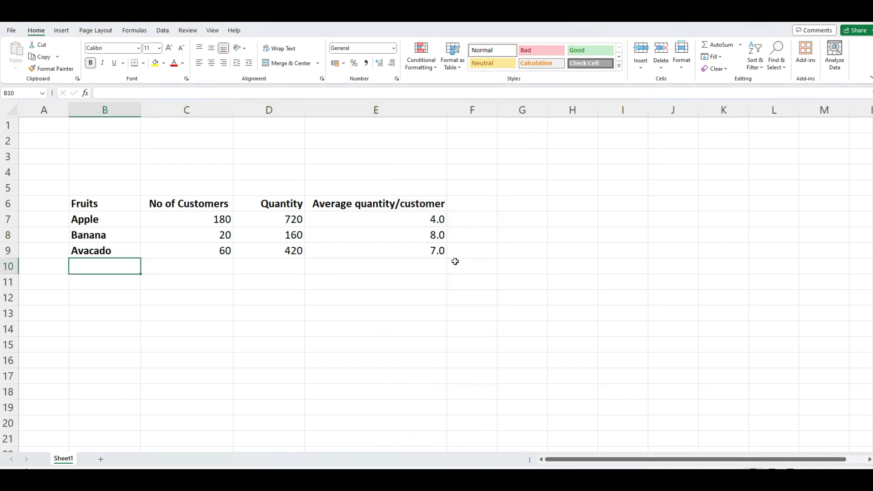
# Label B10 'Total' and AutoSum the customer counts in C10 to 260.
pyautogui.write('T')
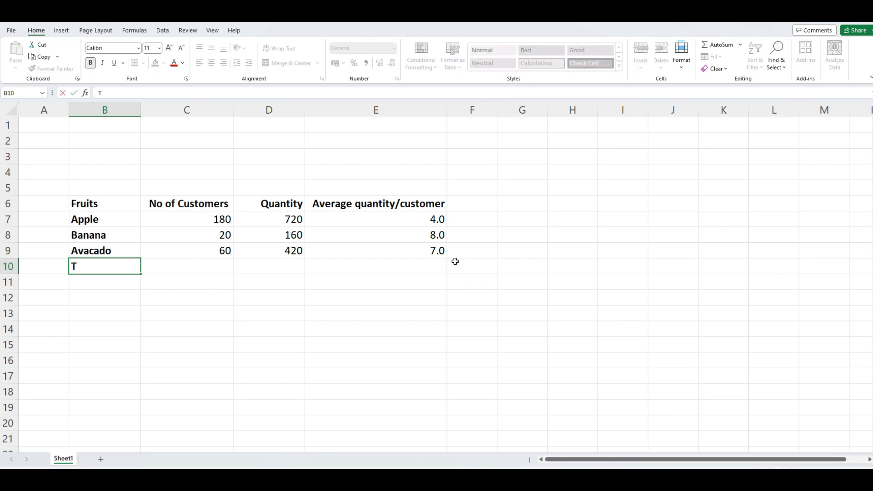
pyautogui.write('otal')
pyautogui.press('Return')
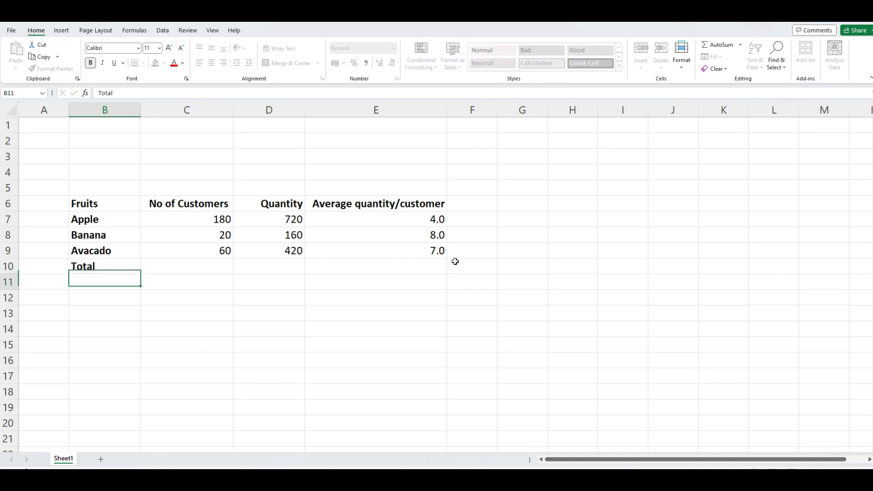
pyautogui.press('Up')
pyautogui.press('Right')
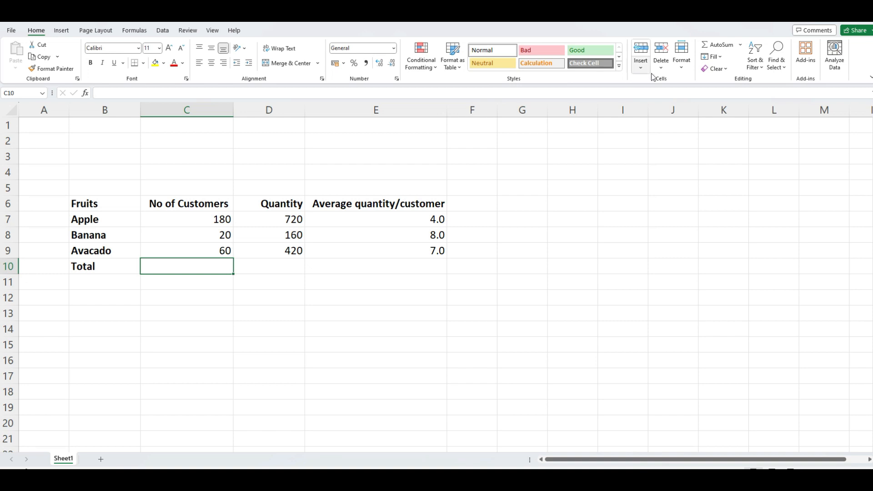
pyautogui.click(714, 46)
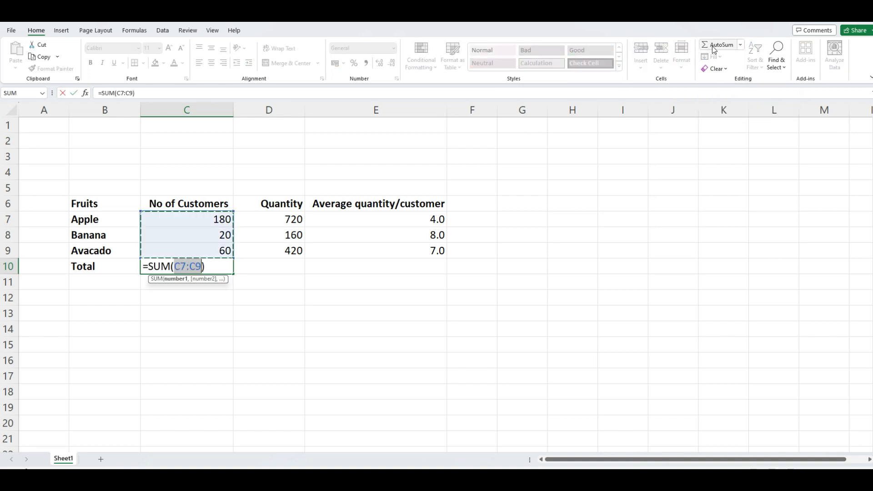
pyautogui.press('Return')
pyautogui.press('Up')
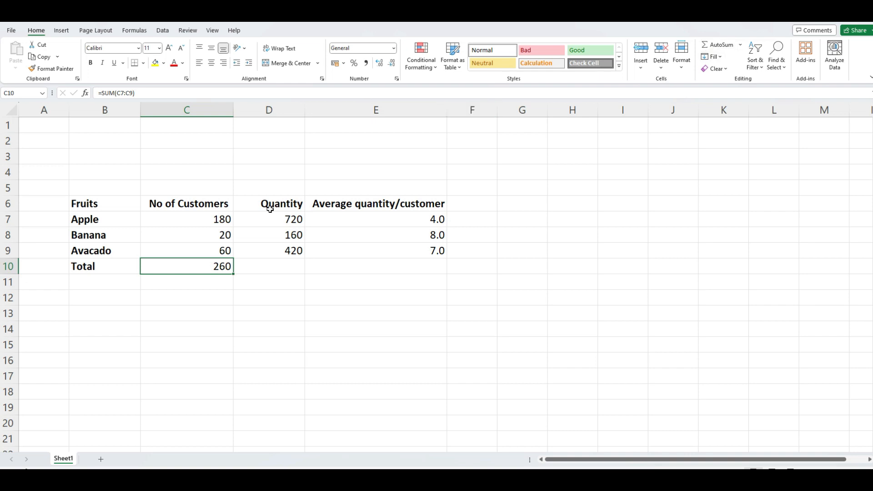
# Copy the sum formula from C10 into D10, totalling quantity to 1300.
pyautogui.rightClick(216, 263)
pyautogui.click(250, 223)
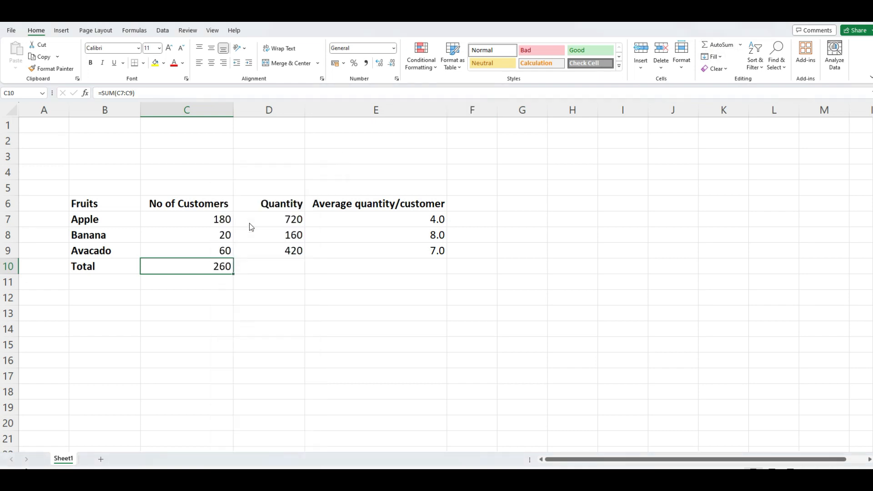
pyautogui.click(271, 267)
pyautogui.rightClick(271, 267)
pyautogui.click(322, 250)
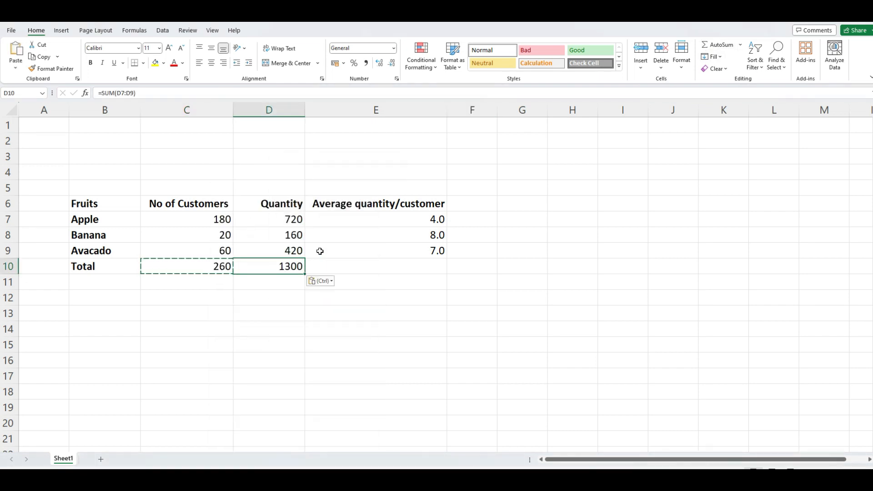
pyautogui.press('Escape')
# Copy the average formula from E9 into E10, giving an overall average of 5.00.
pyautogui.click(404, 253)
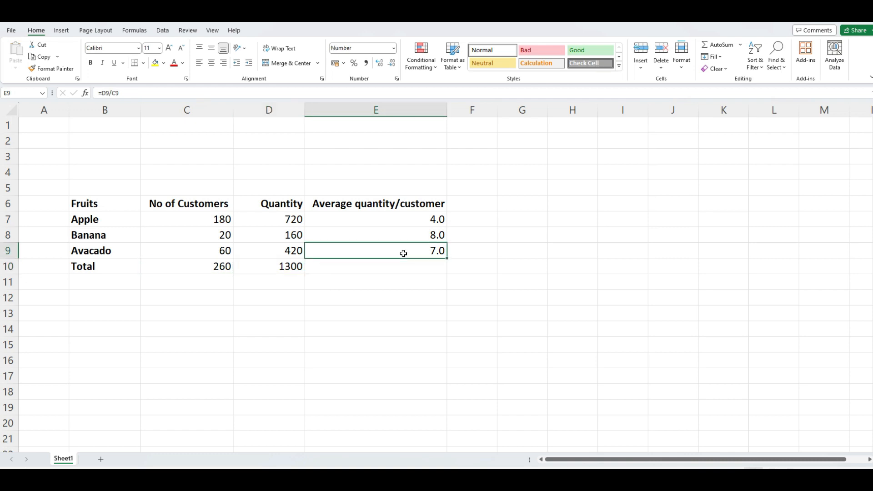
pyautogui.rightClick(376, 255)
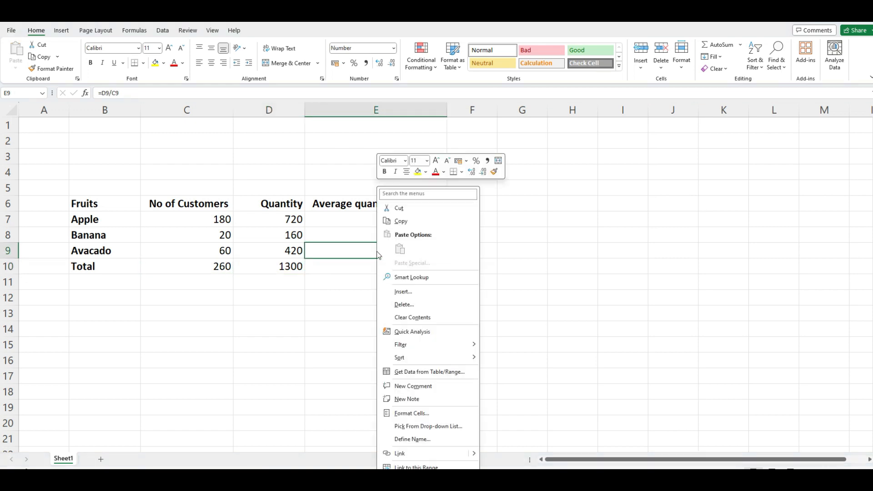
pyautogui.click(398, 222)
pyautogui.click(385, 262)
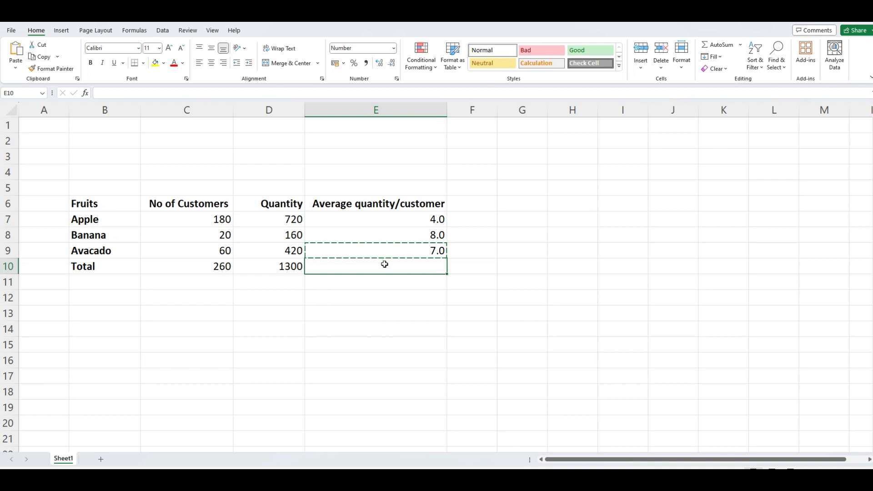
pyautogui.rightClick(384, 262)
pyautogui.click(435, 249)
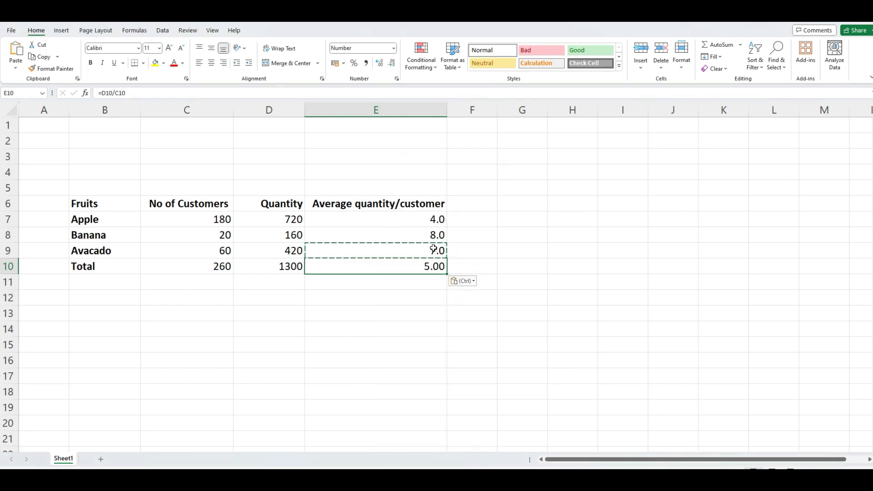
pyautogui.press('Escape')
# Bold the Total figures in C10:E10, then select the fruit table B6:E9.
pyautogui.moveTo(223, 269); pyautogui.dragTo(327, 269)
pyautogui.click(96, 65)
pyautogui.click(360, 219)
pyautogui.click(383, 203)
pyautogui.moveTo(115, 205); pyautogui.dragTo(350, 248)
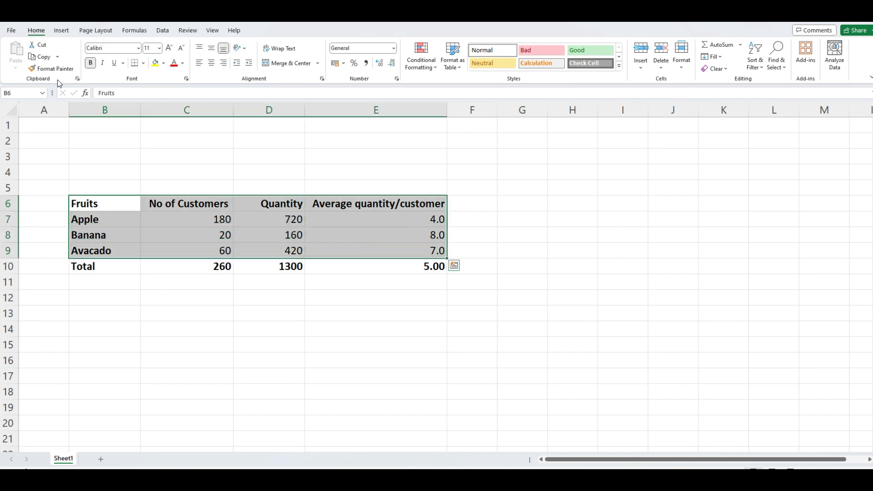
# Insert a PivotTable from the range B6:E9 on a new worksheet.
pyautogui.click(61, 31)
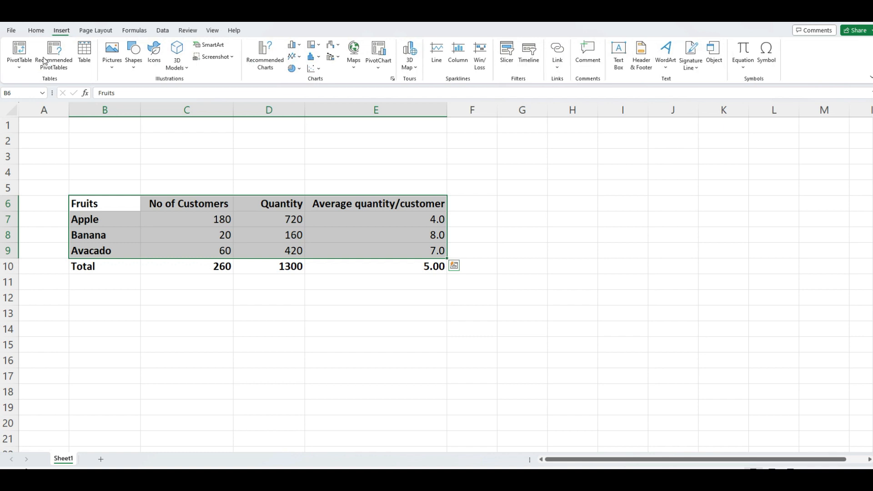
pyautogui.click(22, 67)
pyautogui.click(49, 83)
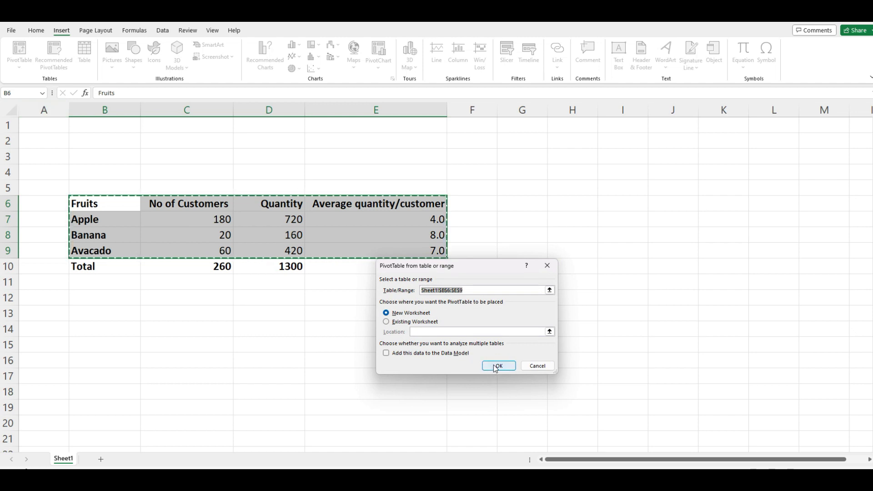
pyautogui.click(499, 367)
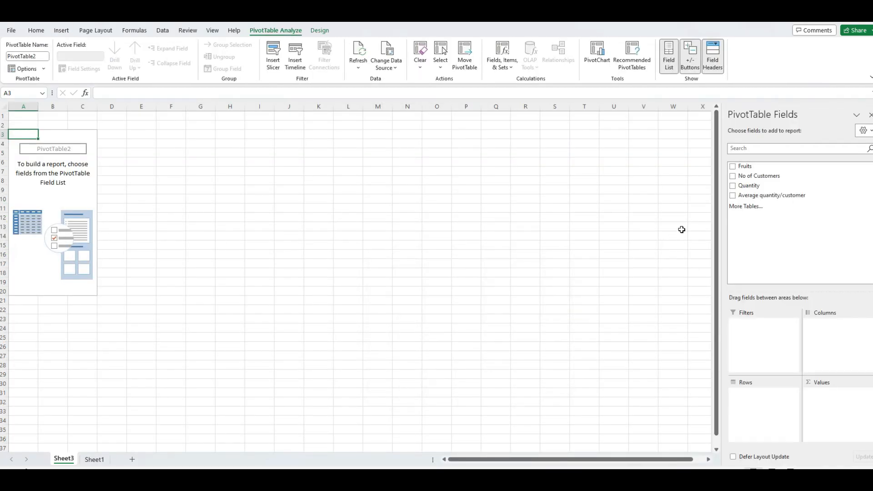
# Put Fruits in Rows and No of Customers, Quantity and Average quantity/customer in Values.
pyautogui.moveTo(746, 167); pyautogui.dragTo(758, 392)
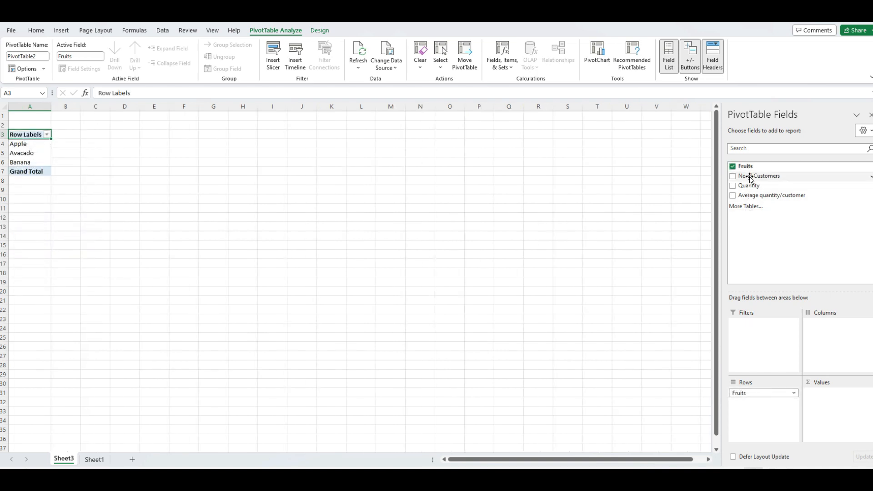
pyautogui.moveTo(754, 178); pyautogui.dragTo(830, 398)
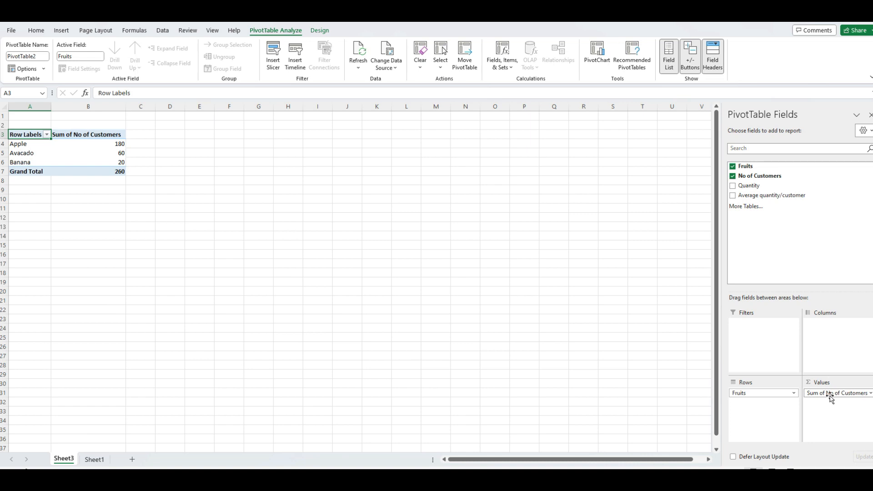
pyautogui.moveTo(763, 186); pyautogui.dragTo(840, 402)
pyautogui.moveTo(771, 200); pyautogui.dragTo(839, 414)
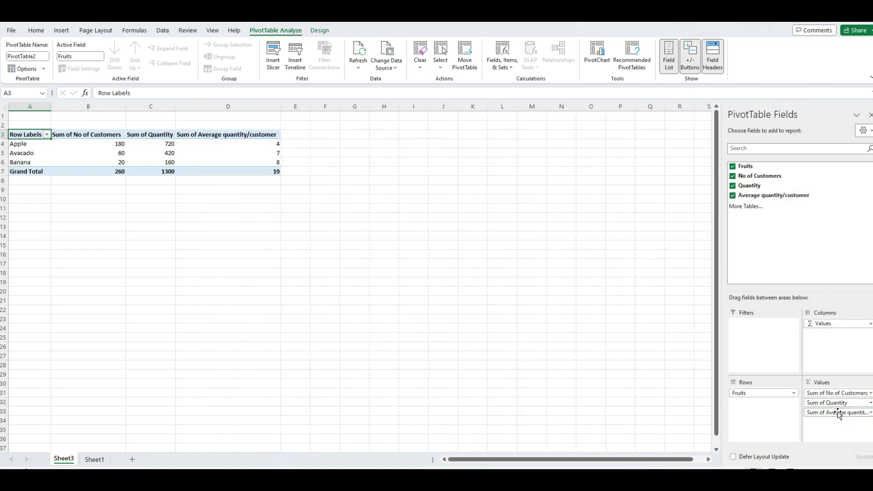
pyautogui.click(233, 172)
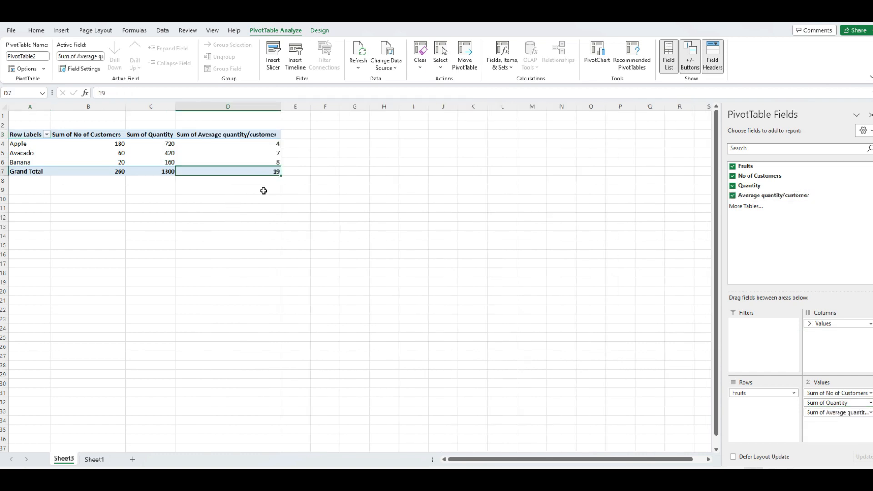
# Type '?' in E7 and fill E7 and the grand total 19 in D7 yellow.
pyautogui.click(303, 170)
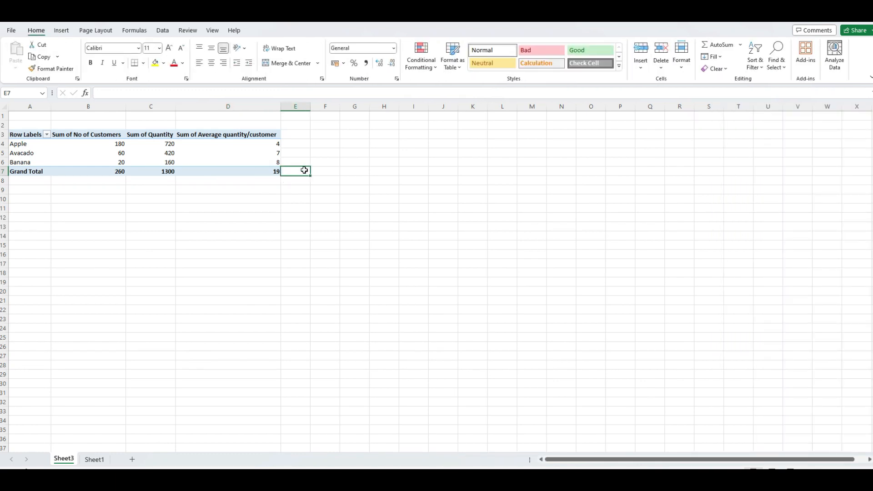
pyautogui.write('?')
pyautogui.press('Return')
pyautogui.click(305, 170)
pyautogui.click(155, 63)
pyautogui.click(266, 171)
pyautogui.click(155, 63)
# Fill Sheet1's correct total average 5.00 in E10 green, then go back to Sheet3.
pyautogui.click(94, 461)
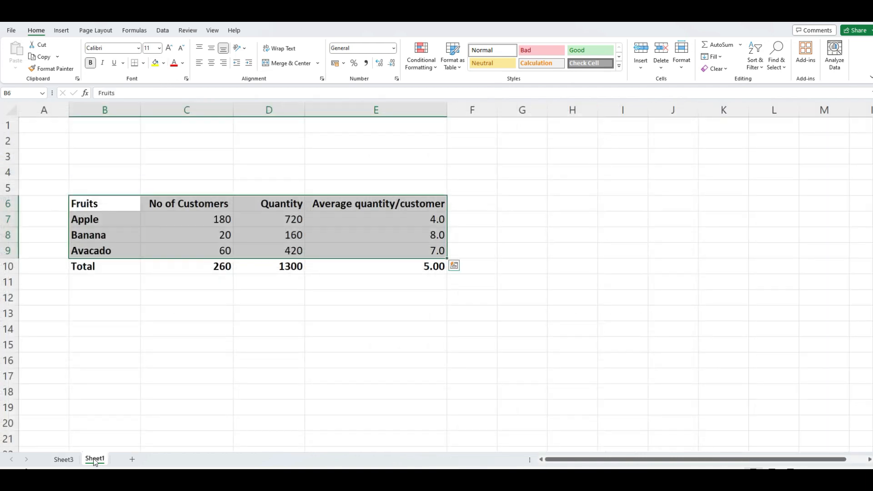
pyautogui.click(390, 266)
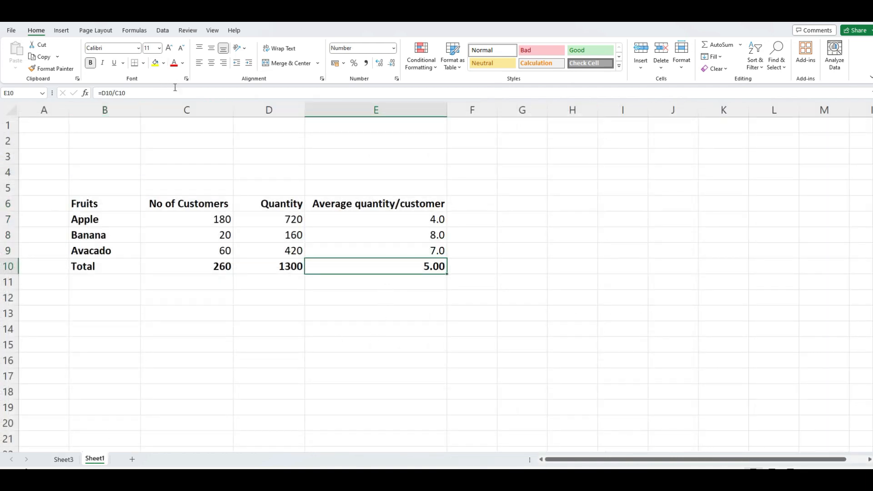
pyautogui.click(164, 64)
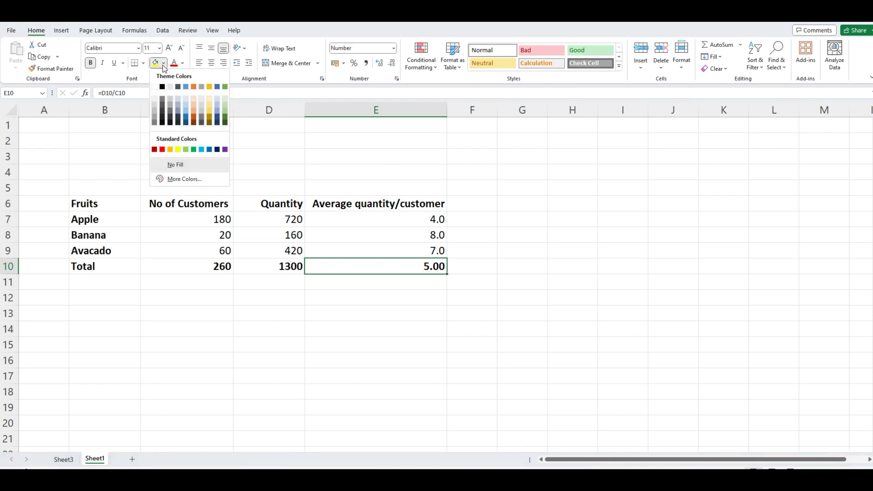
pyautogui.click(226, 105)
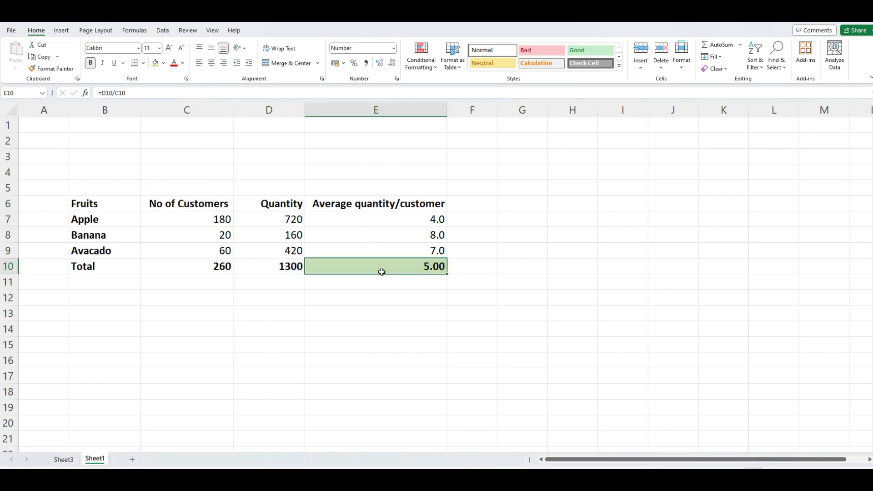
pyautogui.click(64, 460)
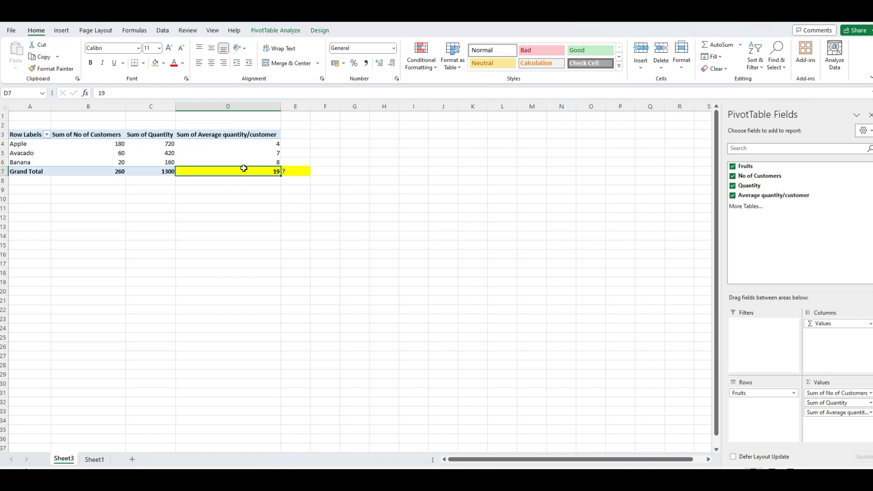
# Uncheck Average quantity/customer so the pivot shows only the customer and quantity sums.
pyautogui.click(246, 156)
pyautogui.click(246, 135)
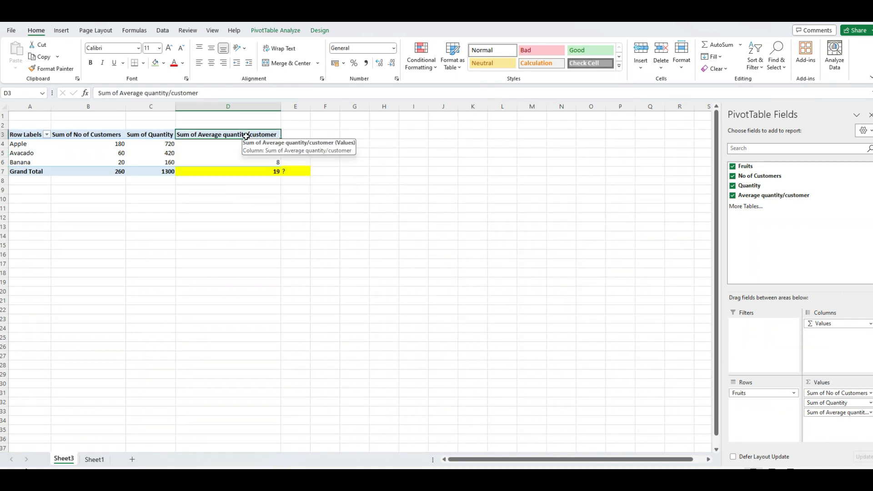
pyautogui.click(733, 197)
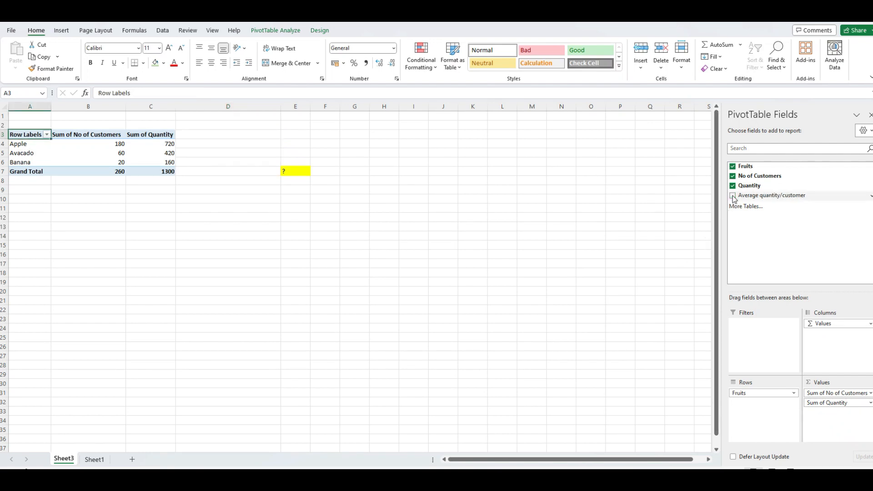
pyautogui.click(298, 162)
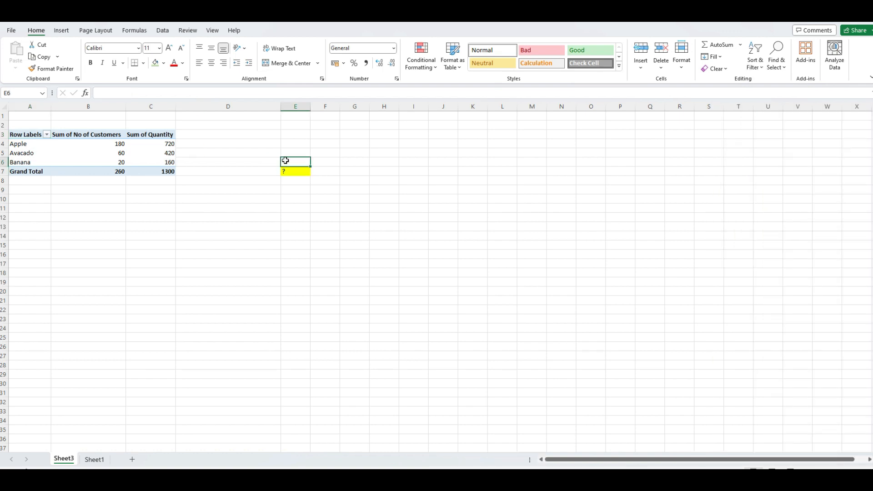
pyautogui.click(155, 135)
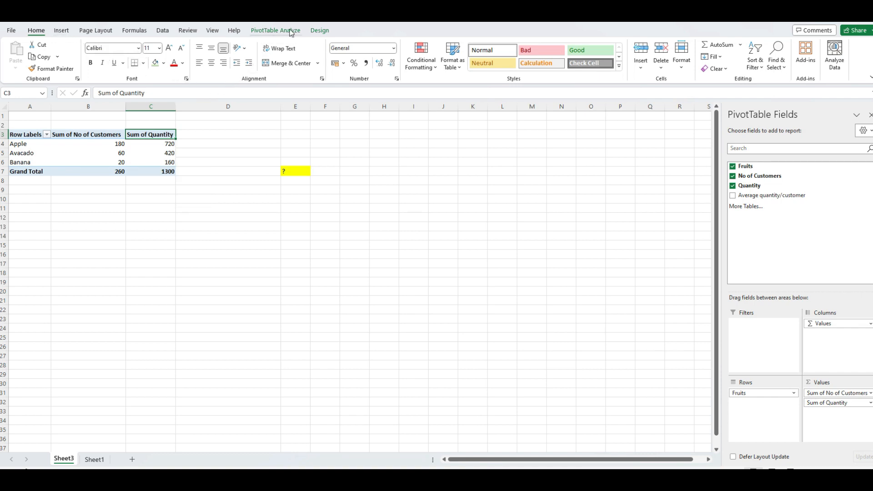
pyautogui.click(155, 145)
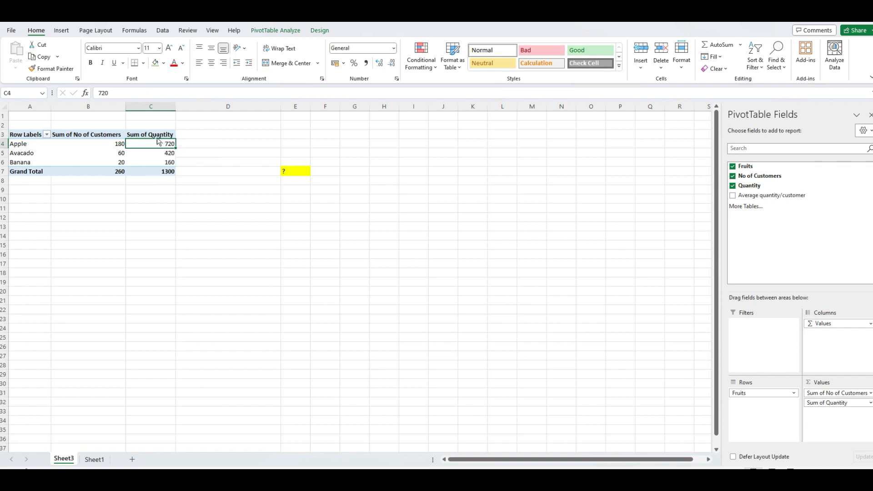
pyautogui.click(157, 135)
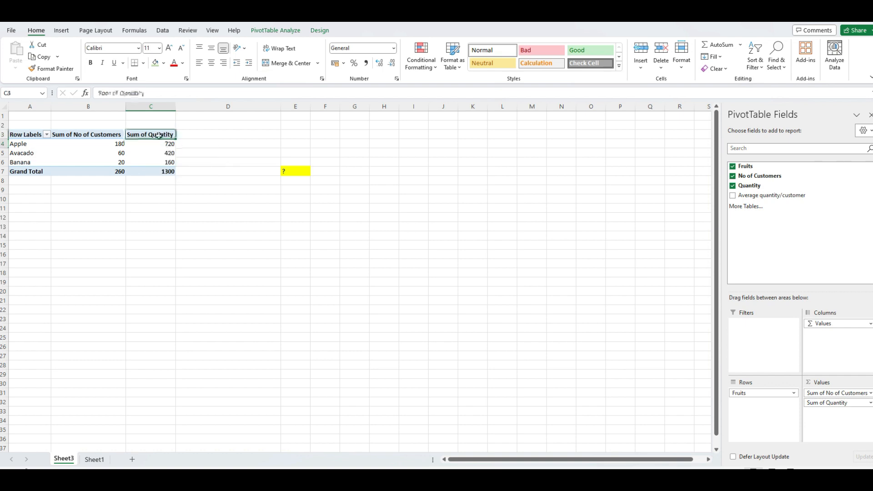
pyautogui.click(273, 32)
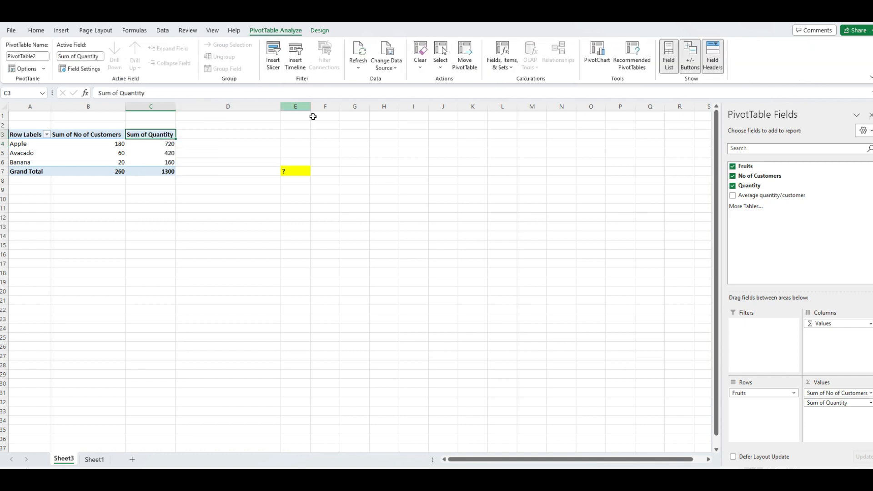
# Create the calculated field 'Average q/c' with the formula Quantity / No of Customers.
pyautogui.click(504, 67)
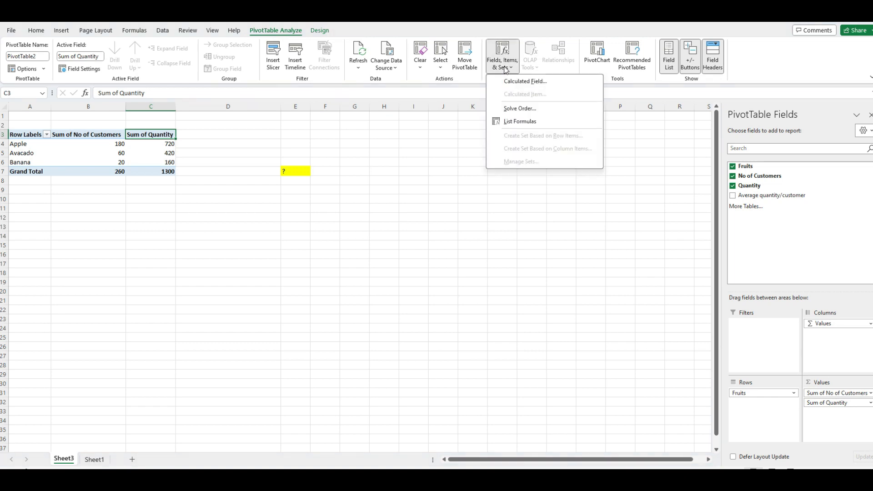
pyautogui.click(521, 83)
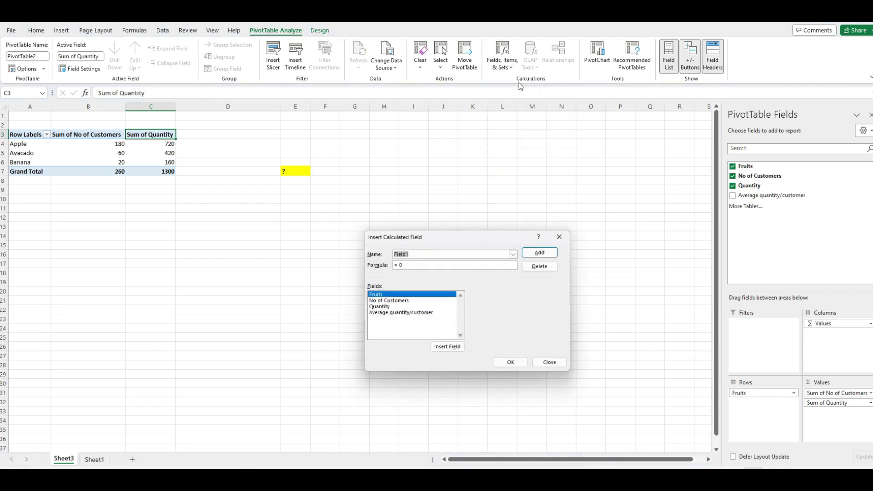
pyautogui.moveTo(411, 254); pyautogui.dragTo(390, 256)
pyautogui.write('Average q/c')
pyautogui.click(402, 307)
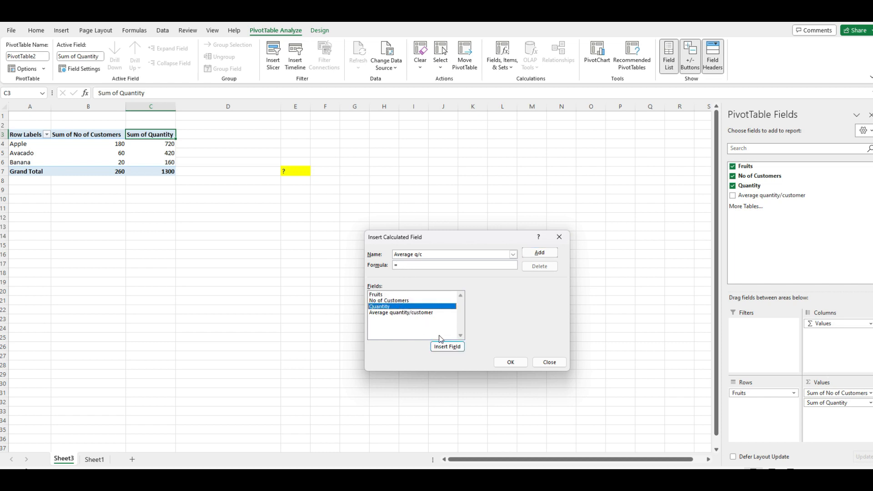
pyautogui.click(444, 348)
pyautogui.click(396, 301)
pyautogui.click(446, 347)
pyautogui.click(540, 253)
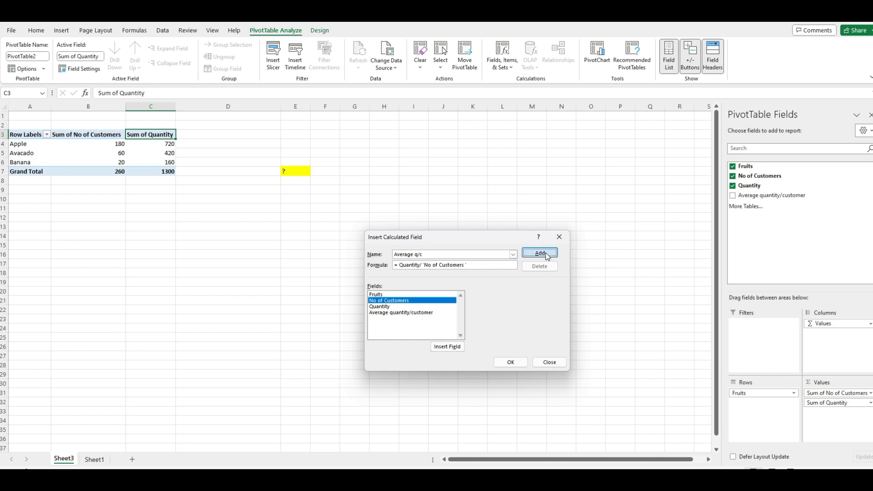
pyautogui.click(517, 363)
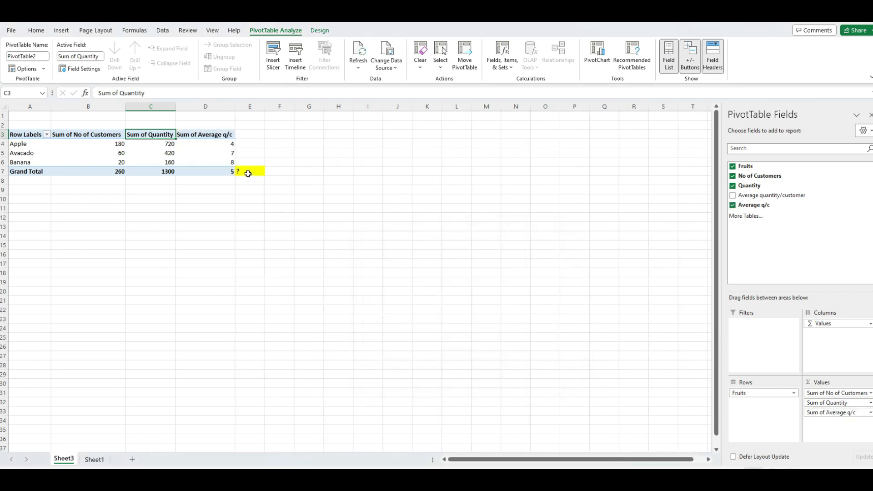
# After checking it matches Sheet1's 5.00, fill E7 green and replace its '?' with 'ok'.
pyautogui.click(248, 173)
pyautogui.click(222, 173)
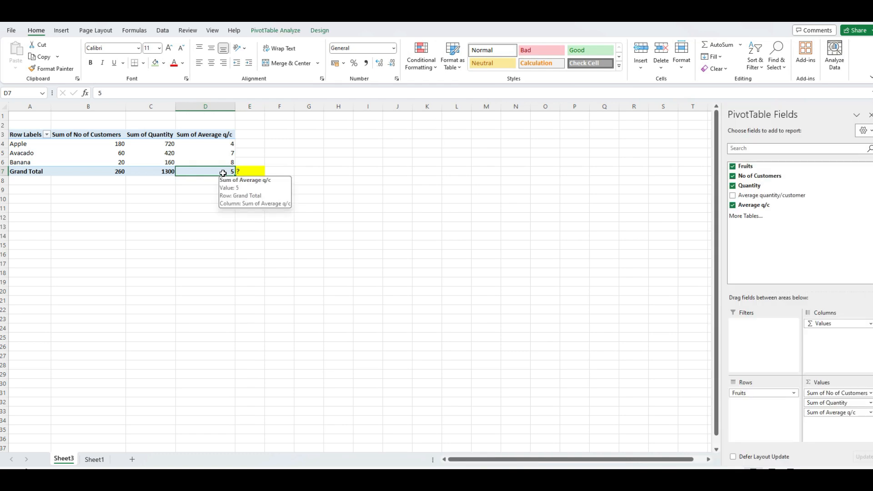
pyautogui.click(94, 460)
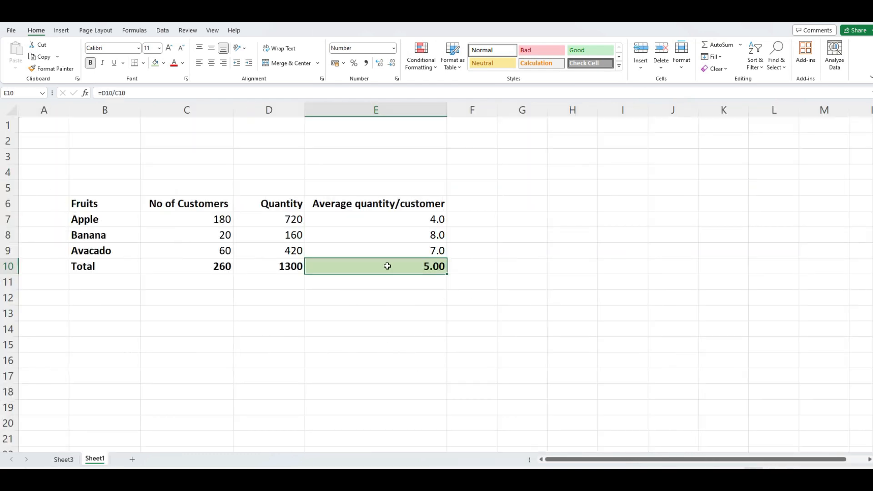
pyautogui.click(64, 459)
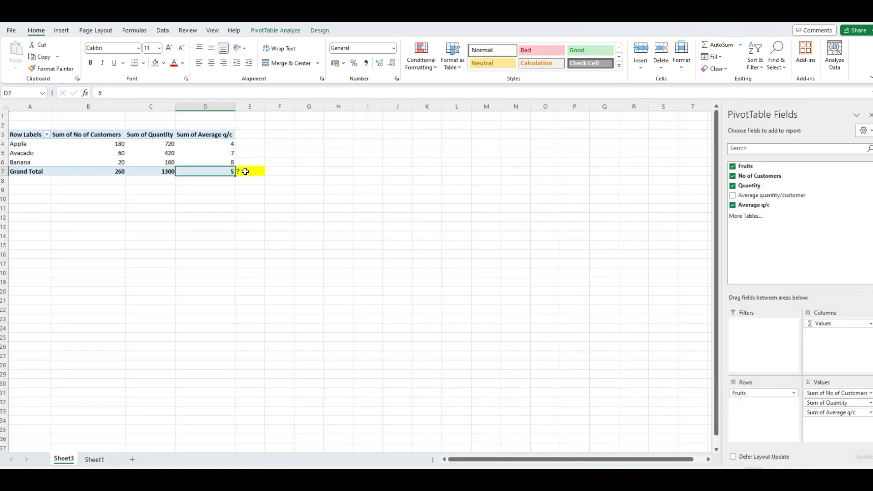
pyautogui.click(245, 171)
pyautogui.click(157, 66)
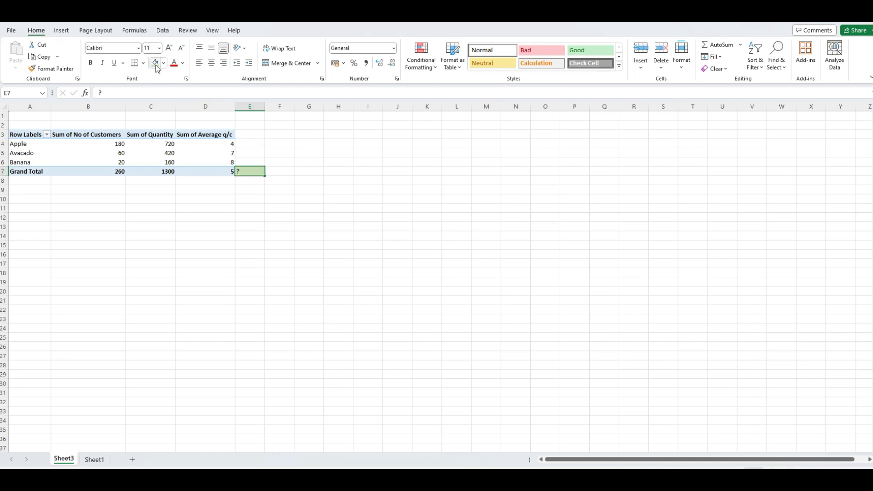
pyautogui.press('Delete')
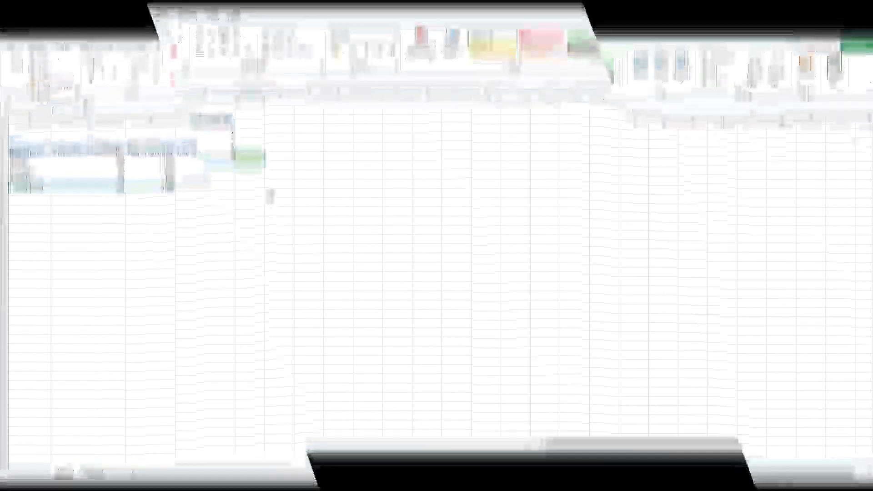
pyautogui.write('ok')
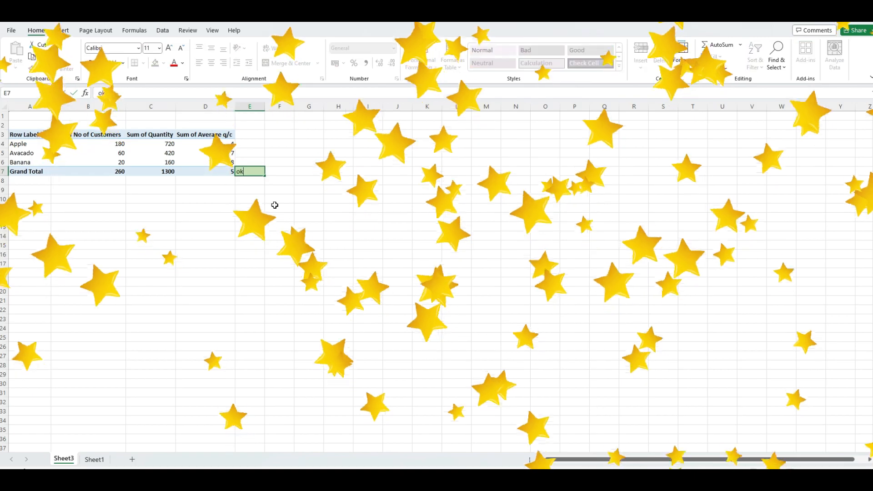